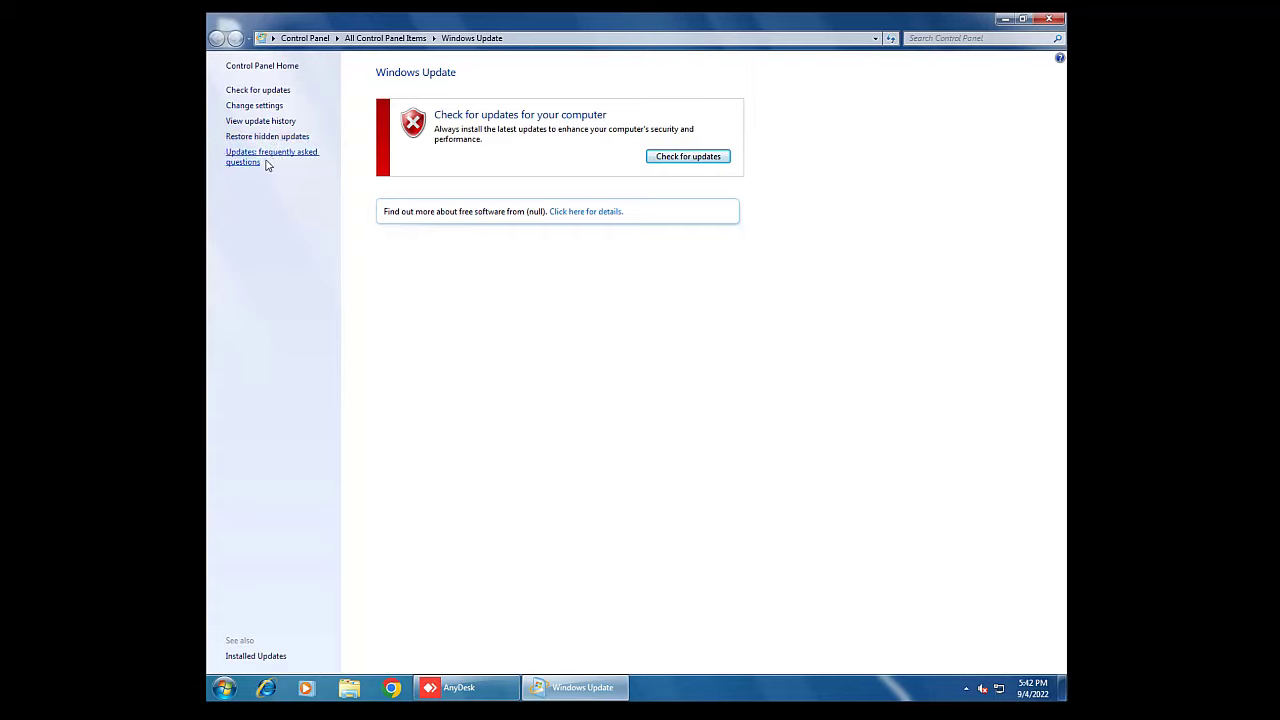
- Review the automatic update settings, looking through the important-updates mode and the day and time choices for installing new updates
left_click(262, 107)
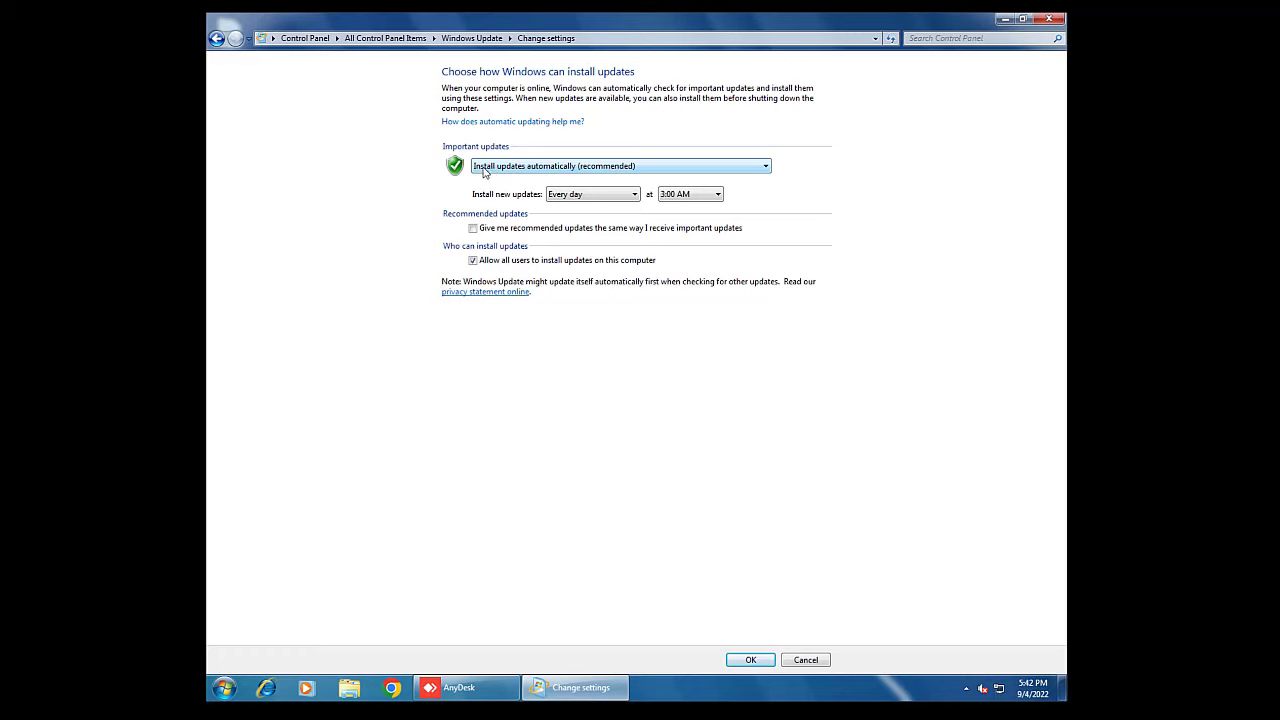
left_click(485, 172)
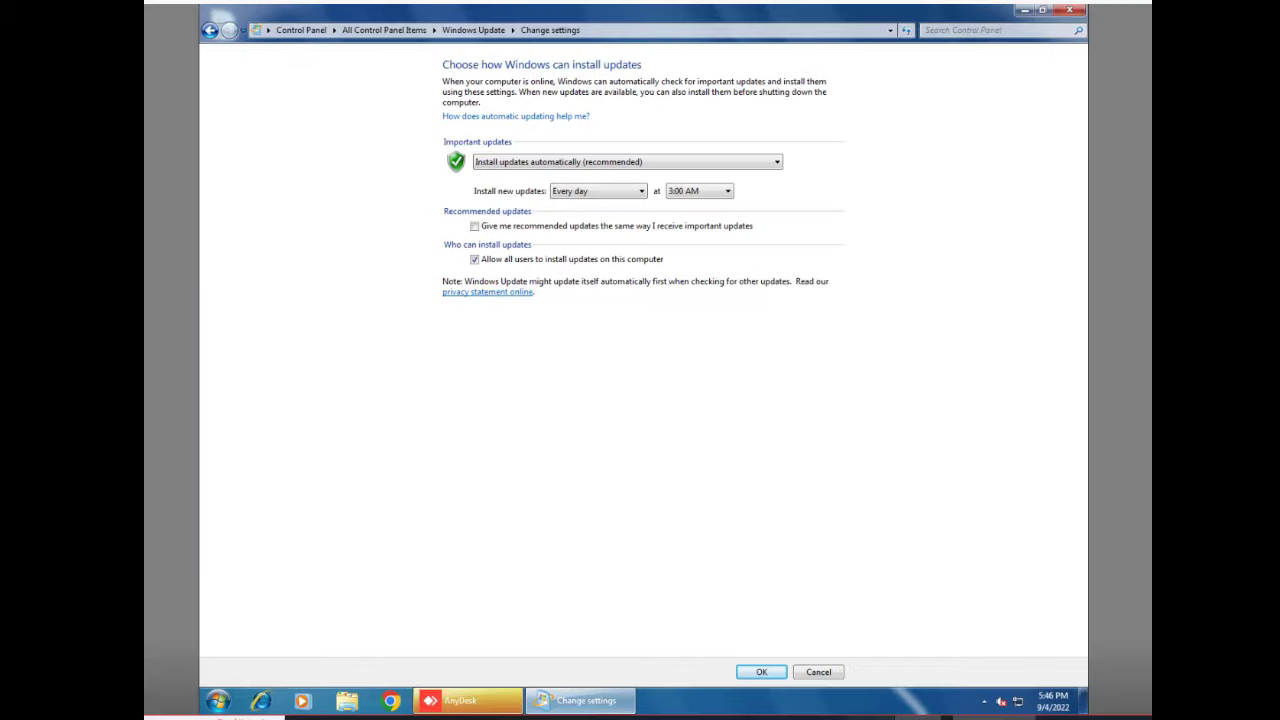
left_click(591, 161)
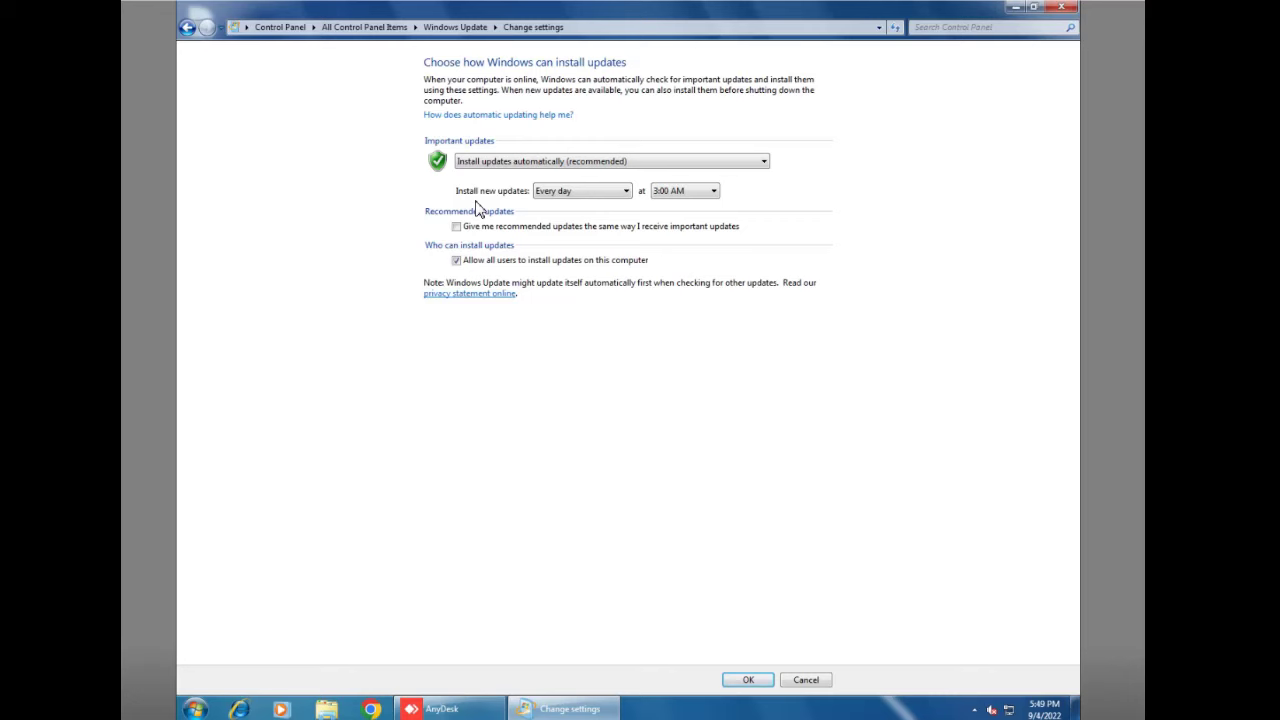
left_click(596, 195)
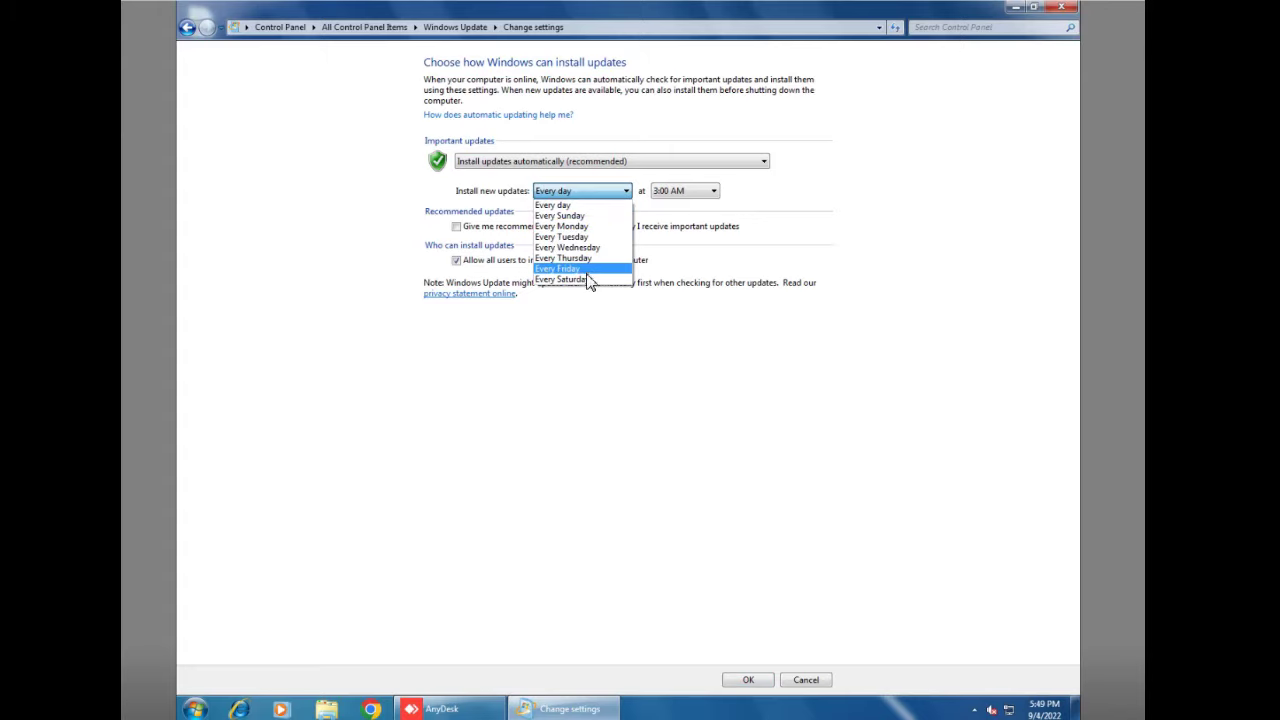
left_click(684, 192)
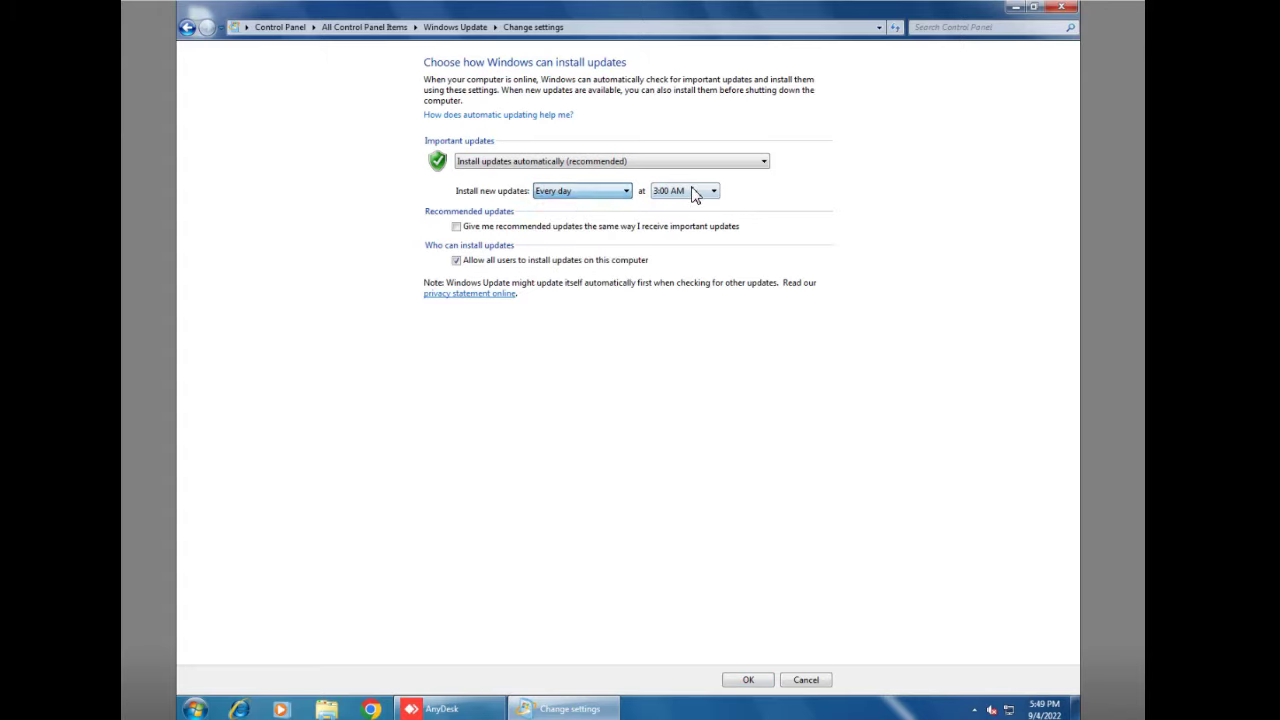
left_click(694, 191)
left_click(694, 193)
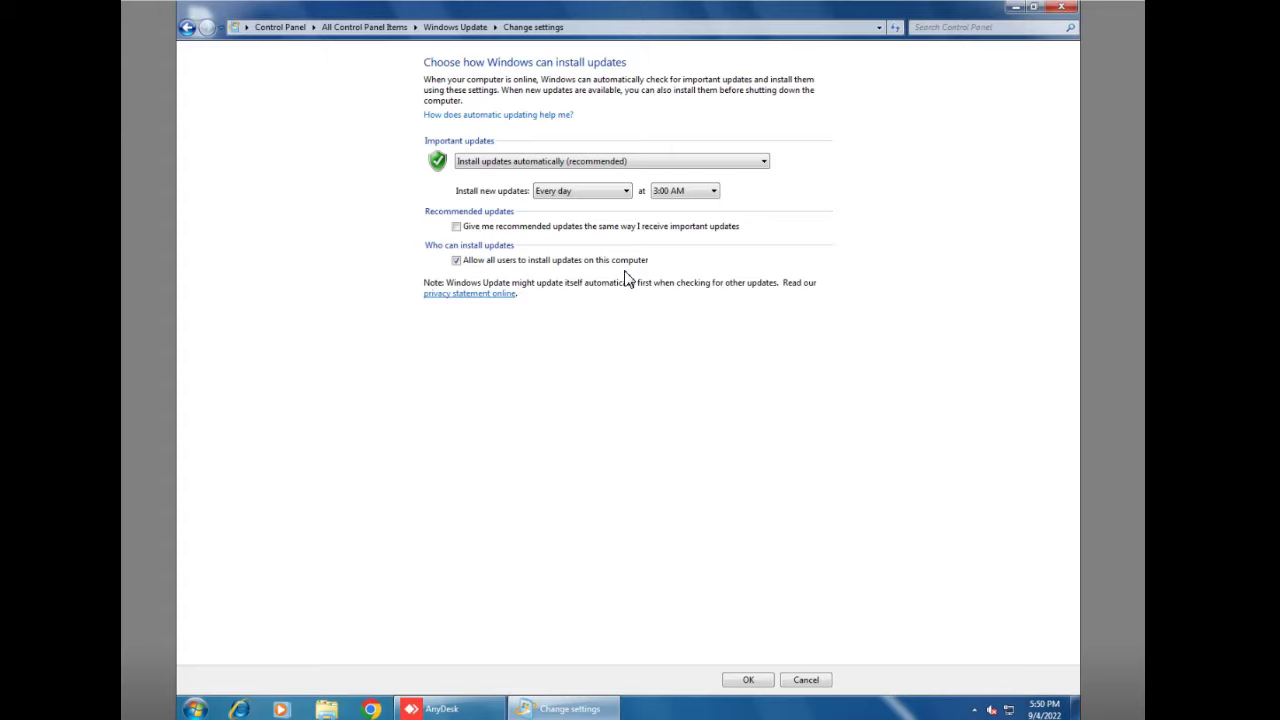
- Return to the Windows Update overview, try to check for updates, and dismiss the resulting message
left_click(187, 27)
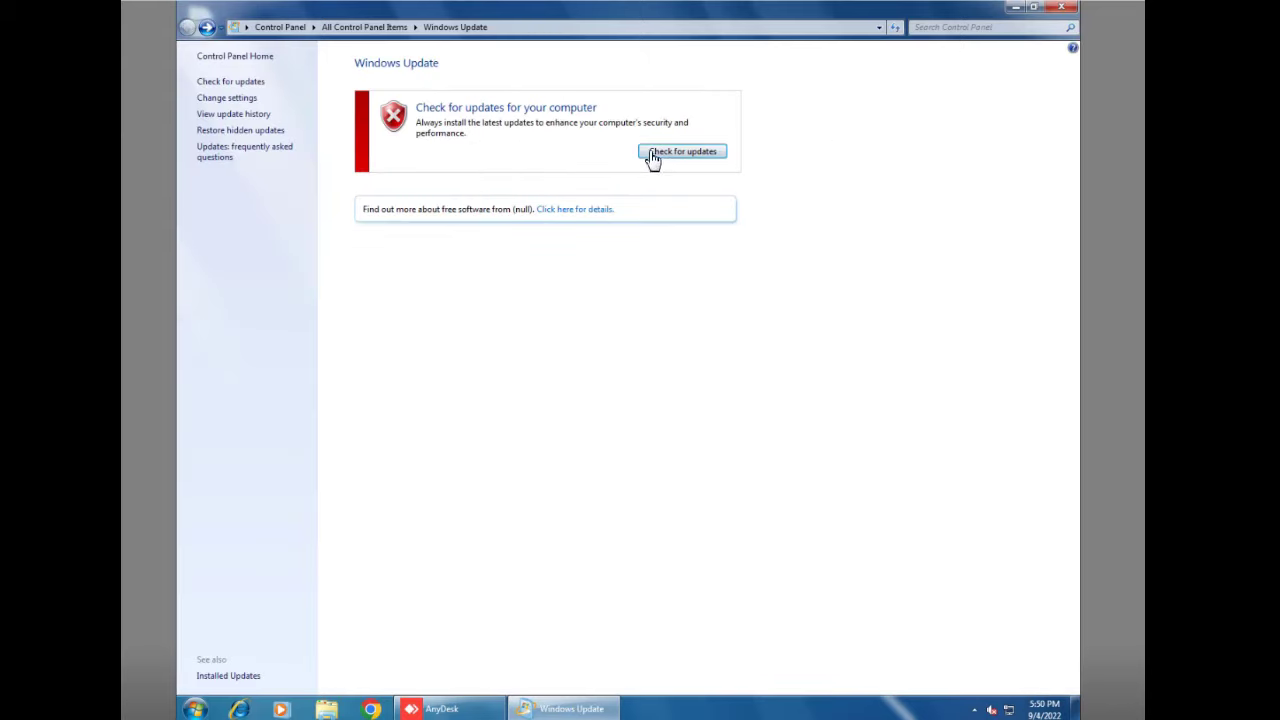
left_click(682, 155)
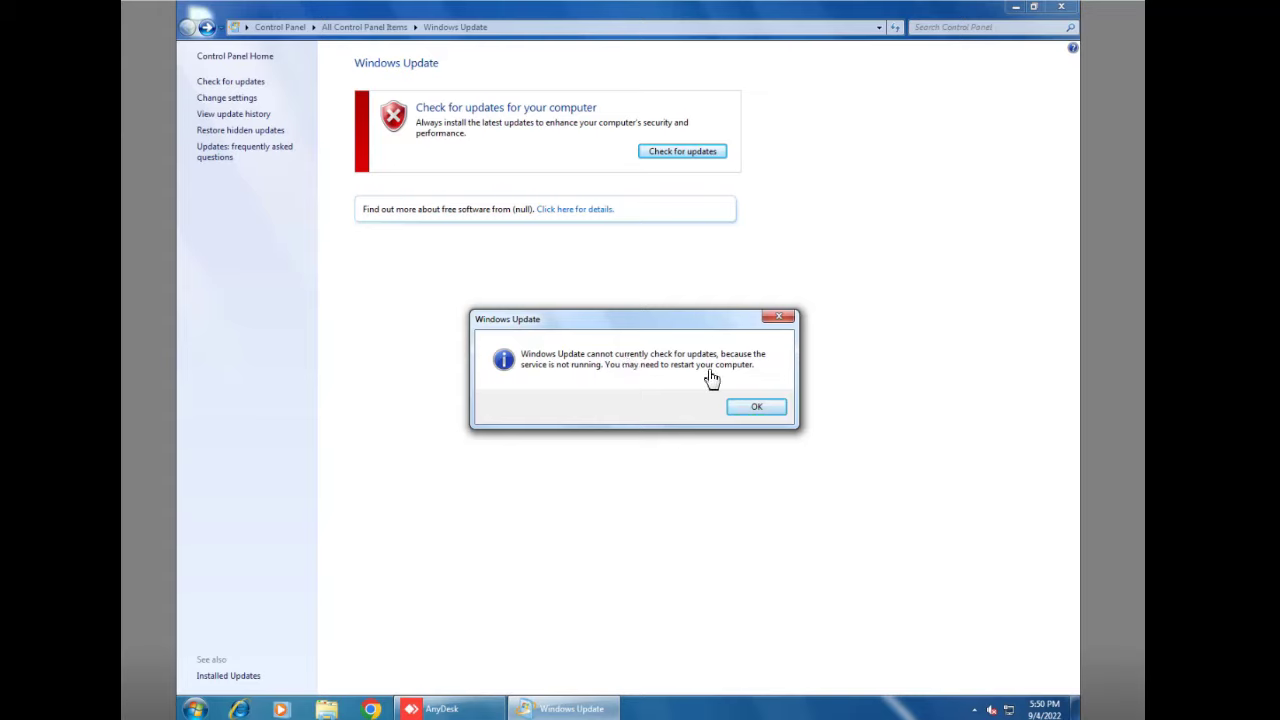
left_click(759, 408)
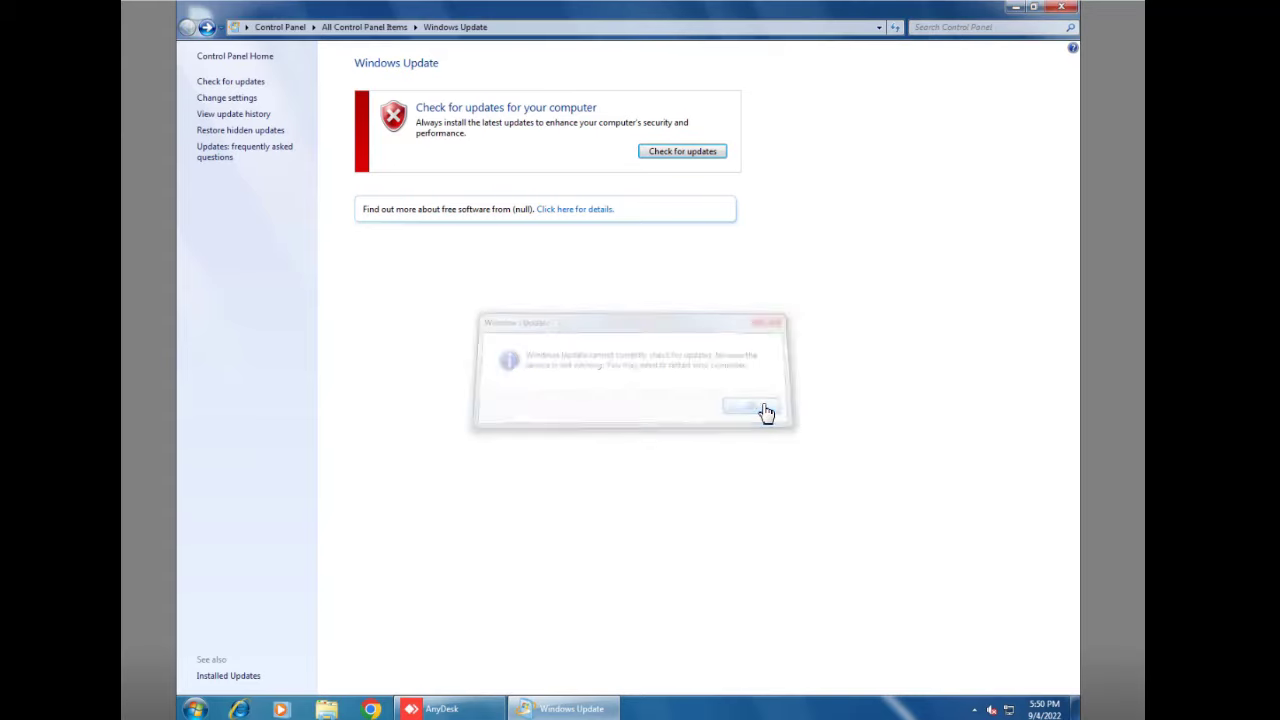
- Open the Services console and locate the Windows Update service in the list
left_click(197, 709)
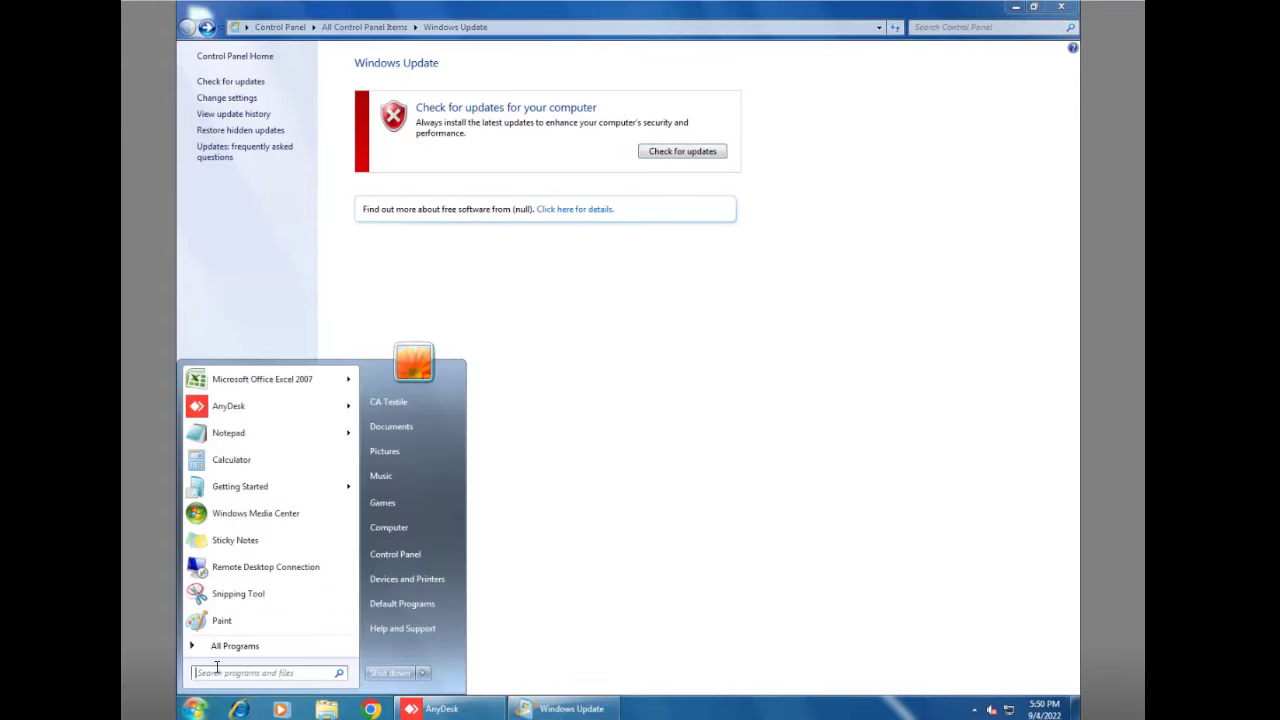
type("servi")
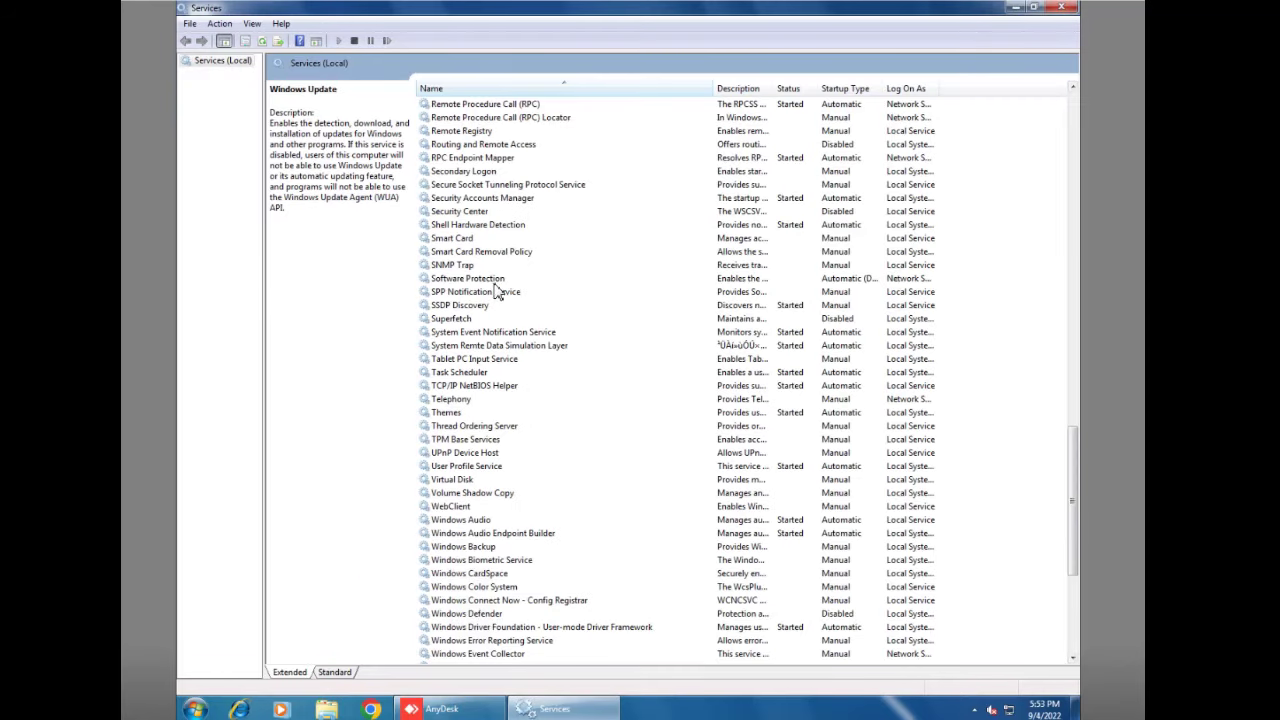
left_click(494, 281)
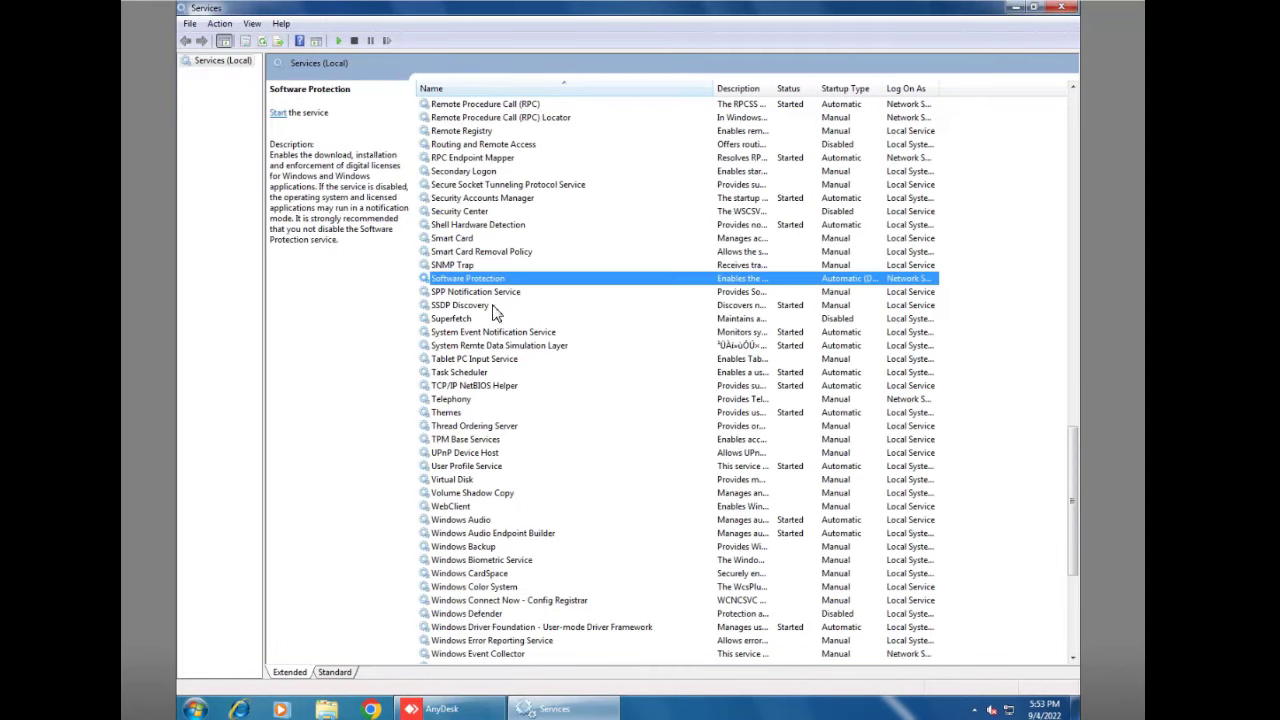
scroll(492, 340, "down", 2)
scroll(492, 340, "down", 5)
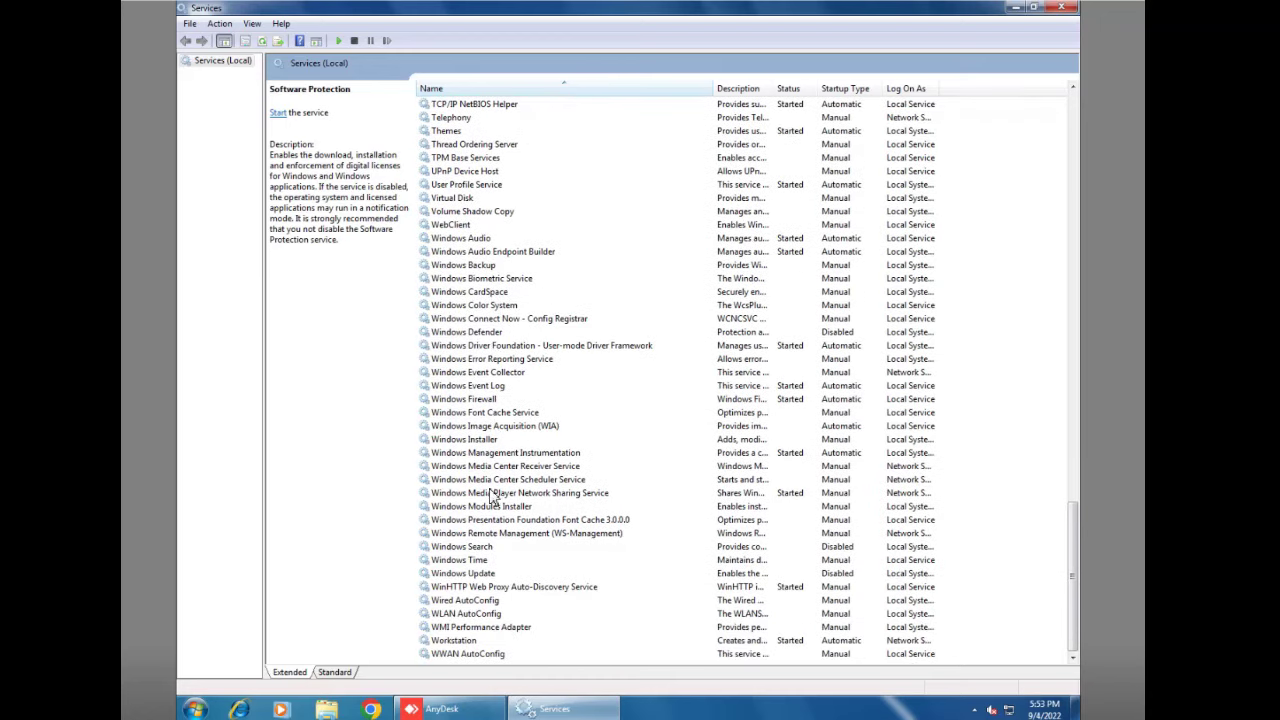
- Set the Windows Update service's startup type to Automatic, apply the change, and start the service
double_click(480, 574)
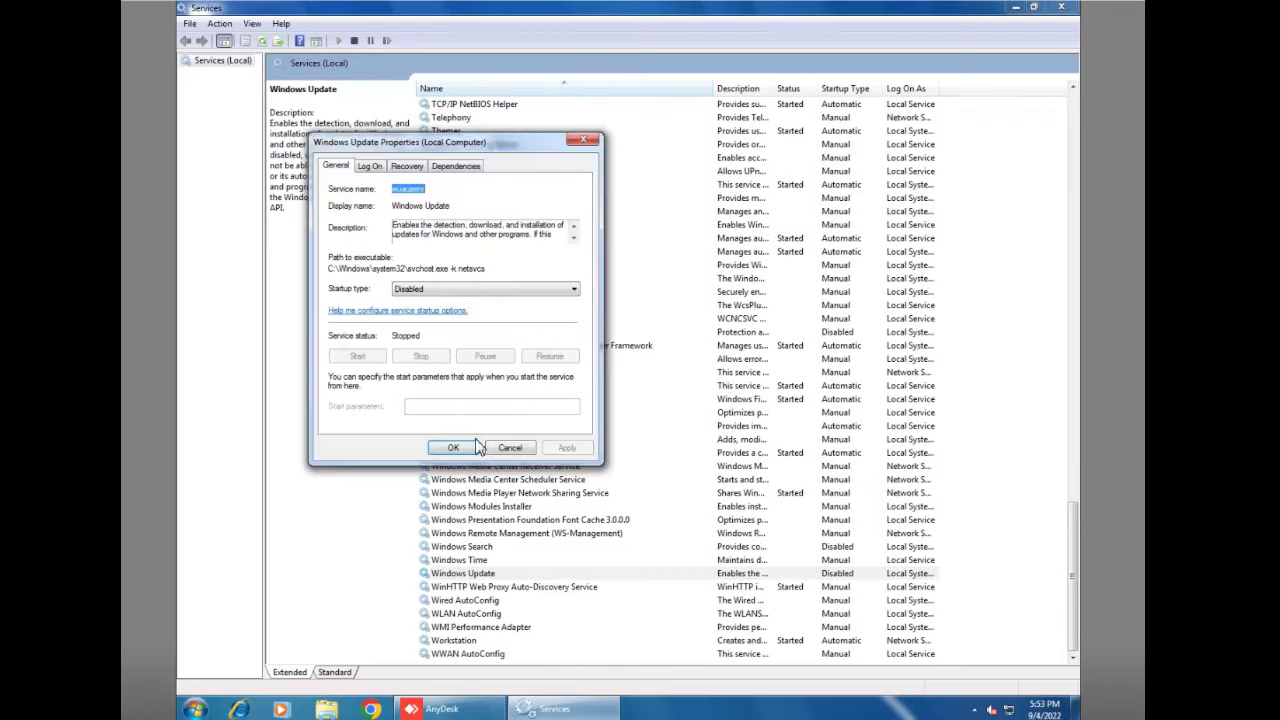
left_click(455, 288)
left_click(443, 309)
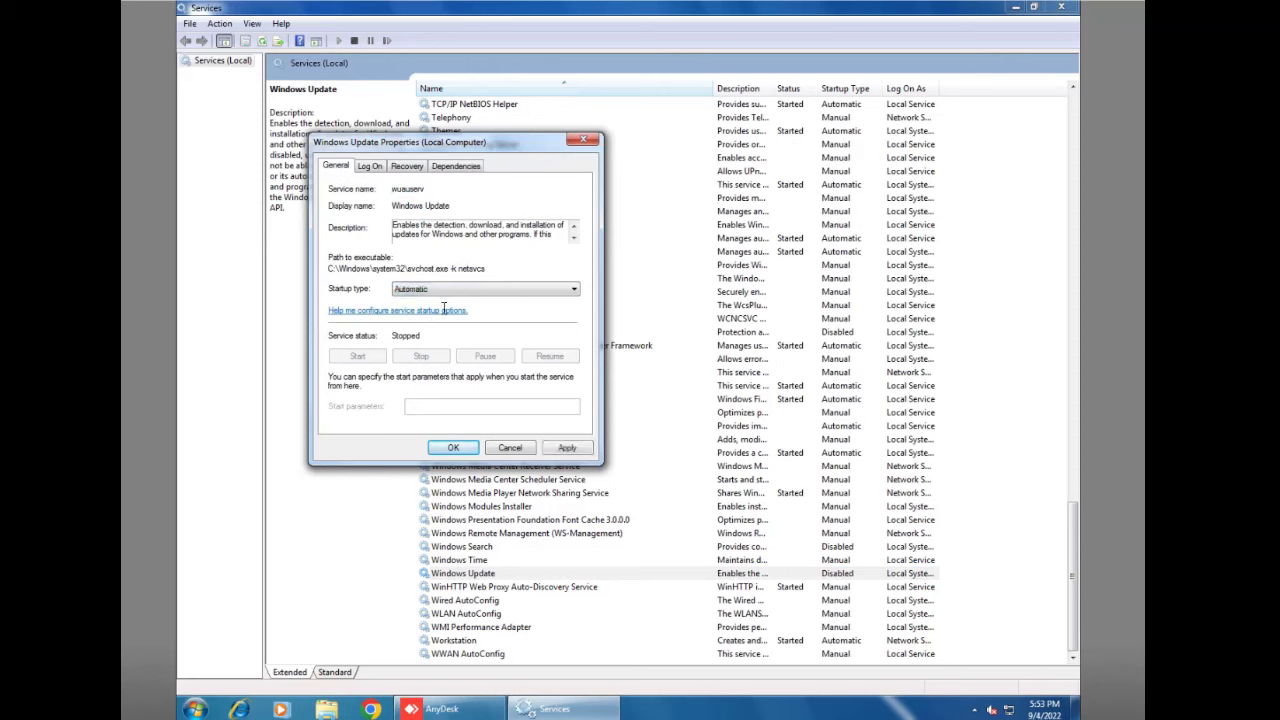
left_click(566, 448)
left_click(455, 447)
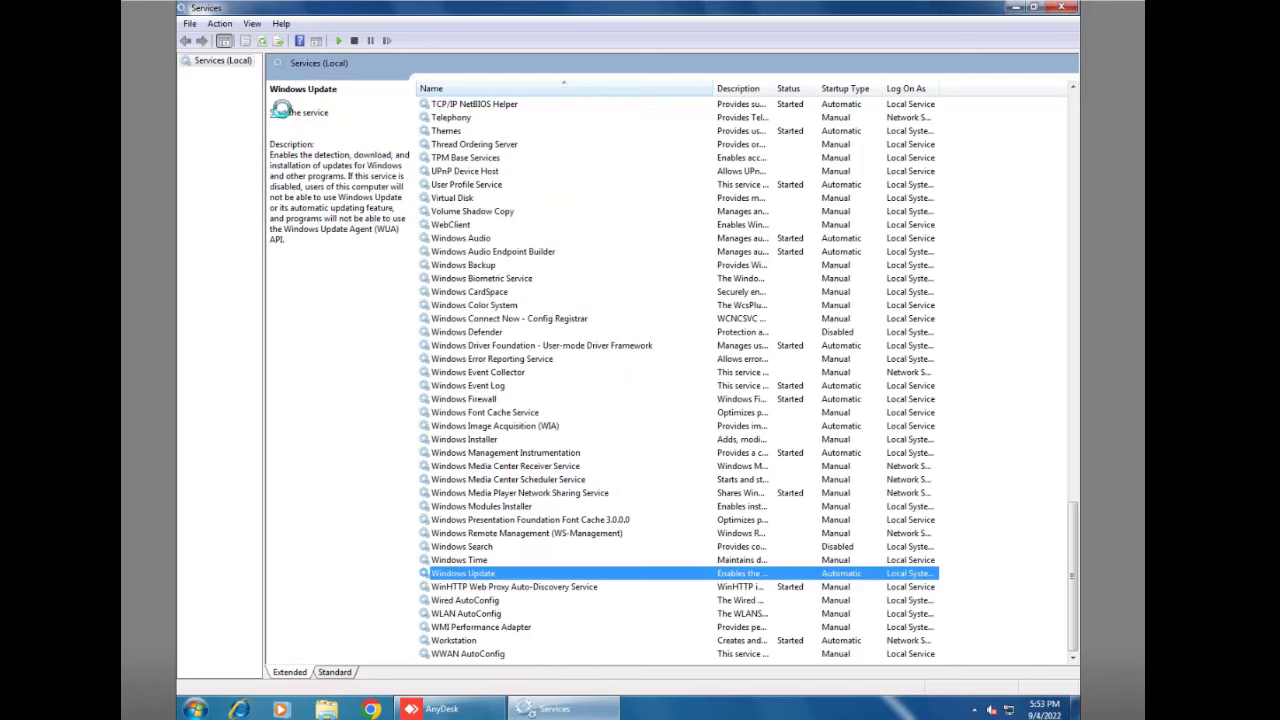
left_click(282, 112)
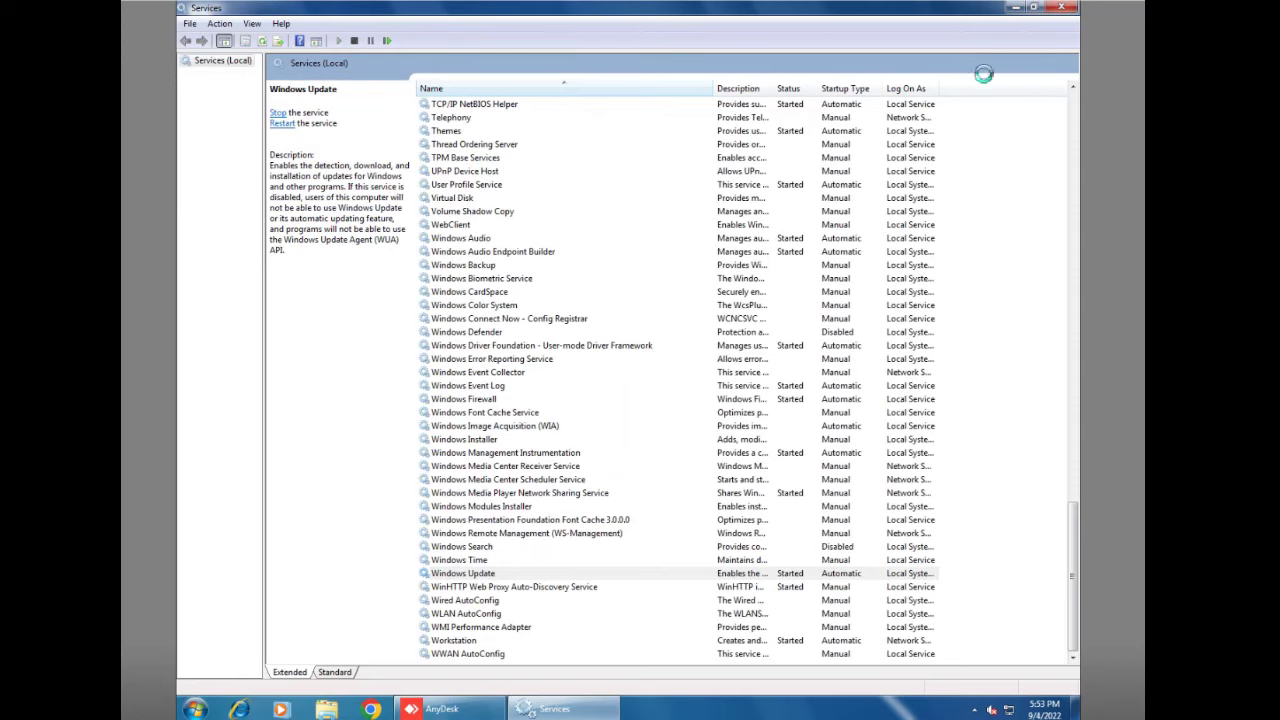
- Minimize the Services console, reopen Windows Update, and check for updates
left_click(1015, 7)
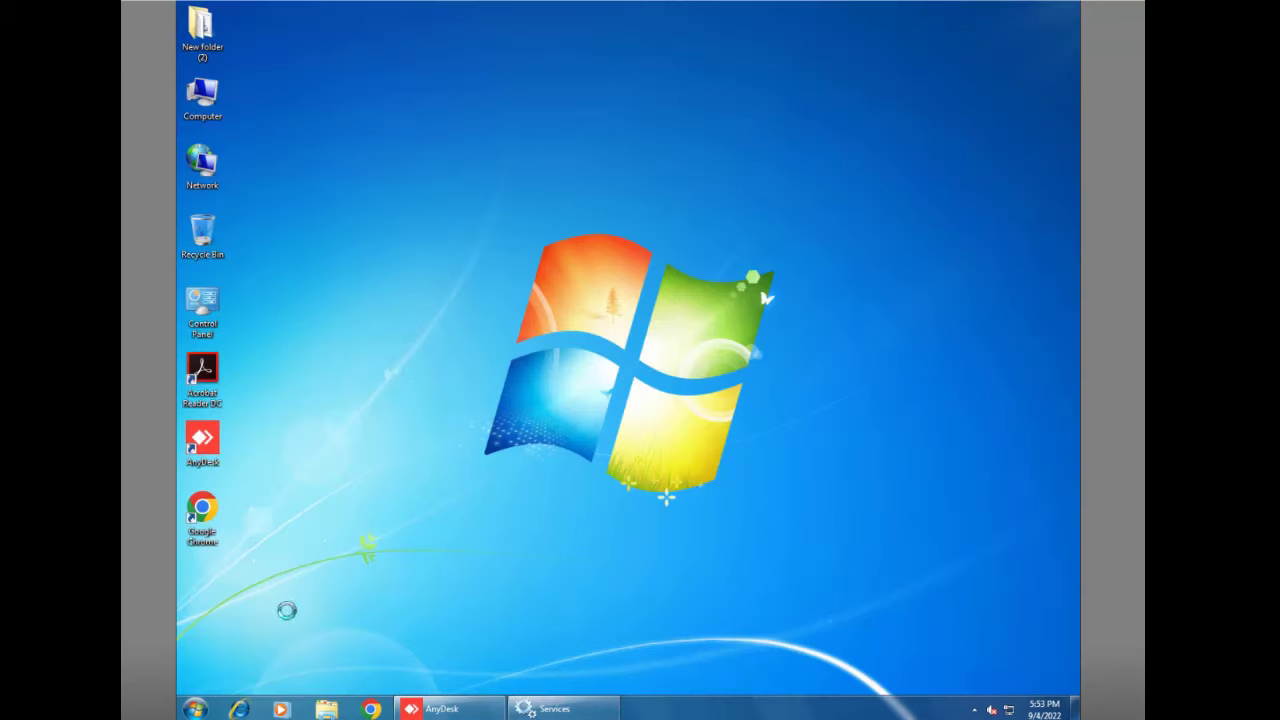
left_click(206, 697)
left_click(213, 644)
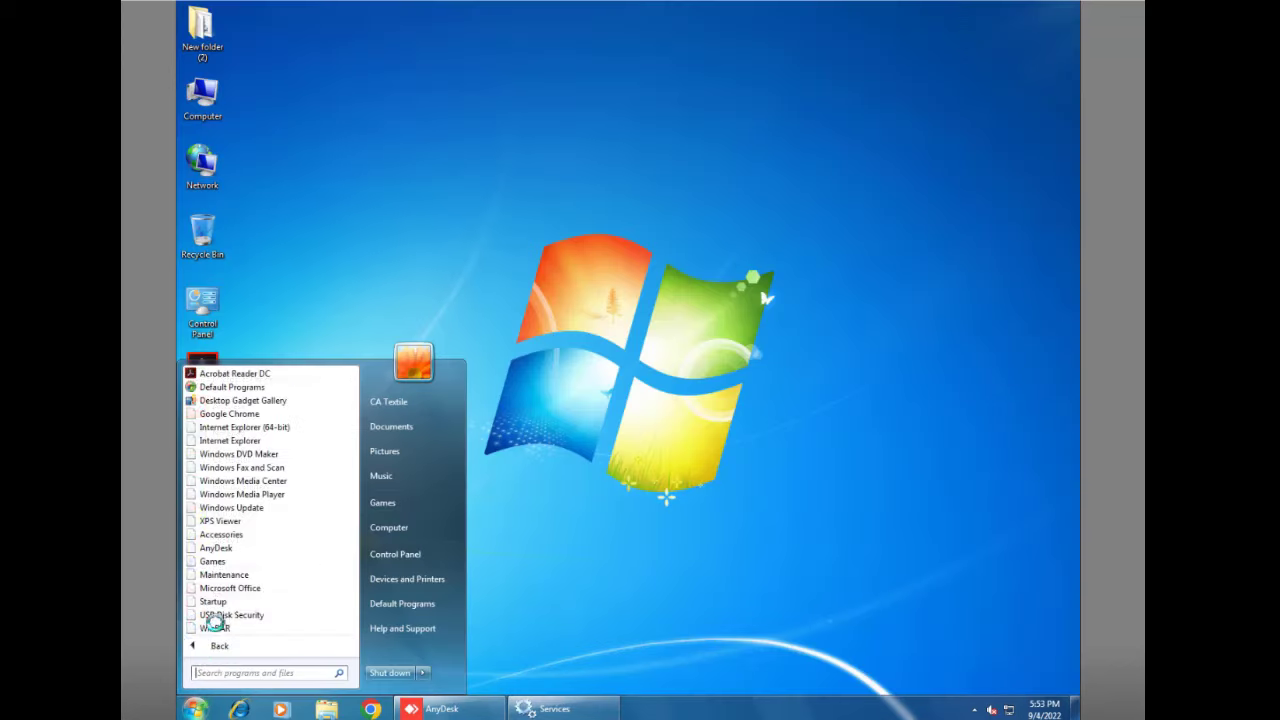
left_click(228, 507)
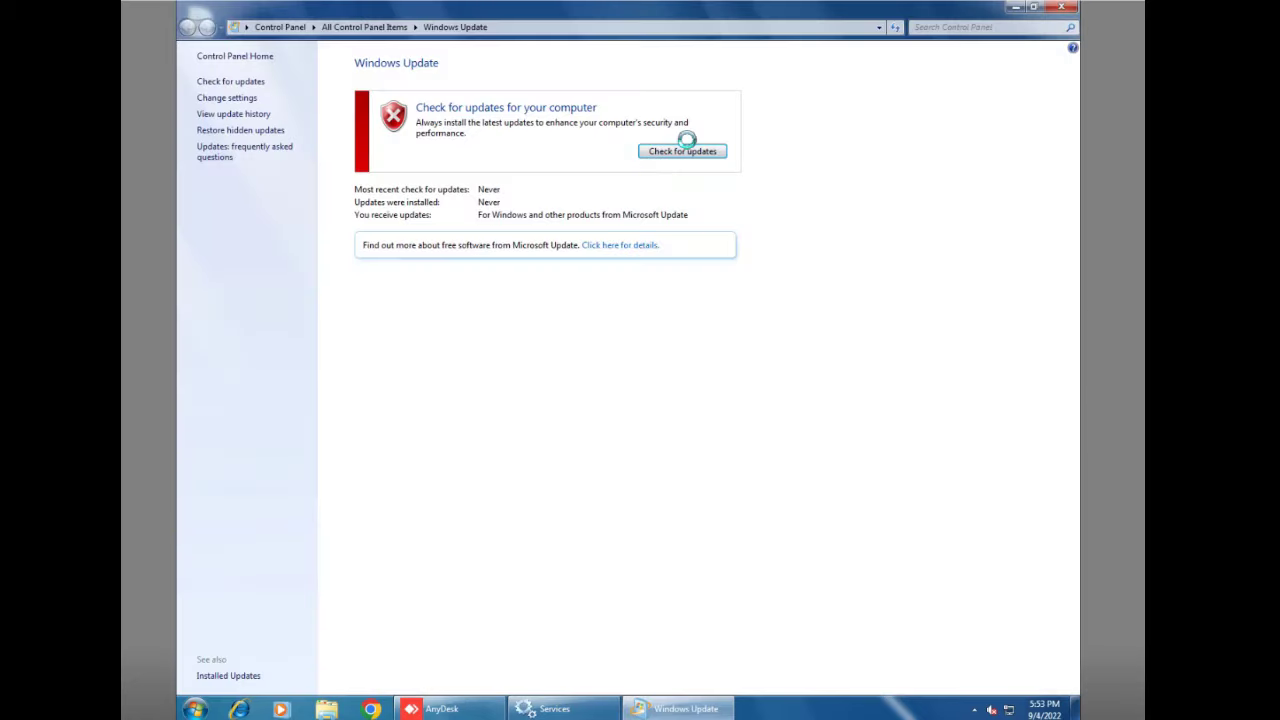
left_click(687, 151)
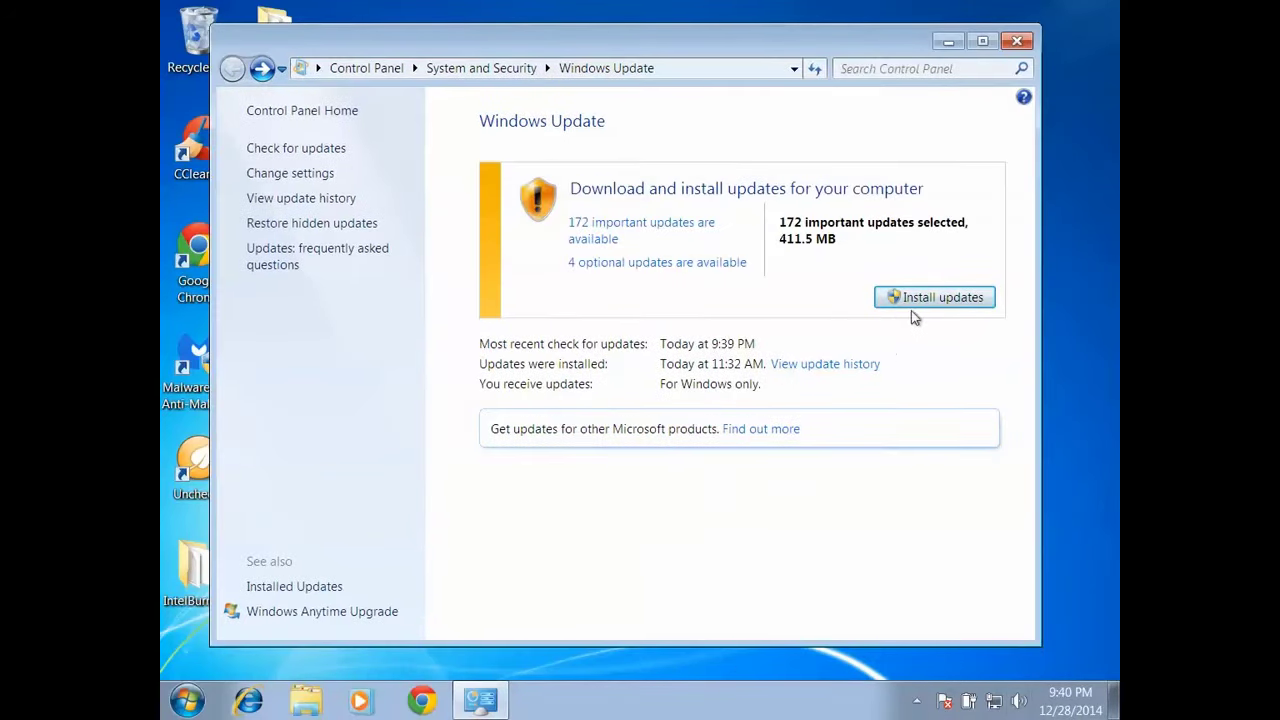
- Install the selected important updates, accepting the Windows Malicious Software Removal Tool license terms, and close the Windows Update window once downloading starts
left_click(926, 303)
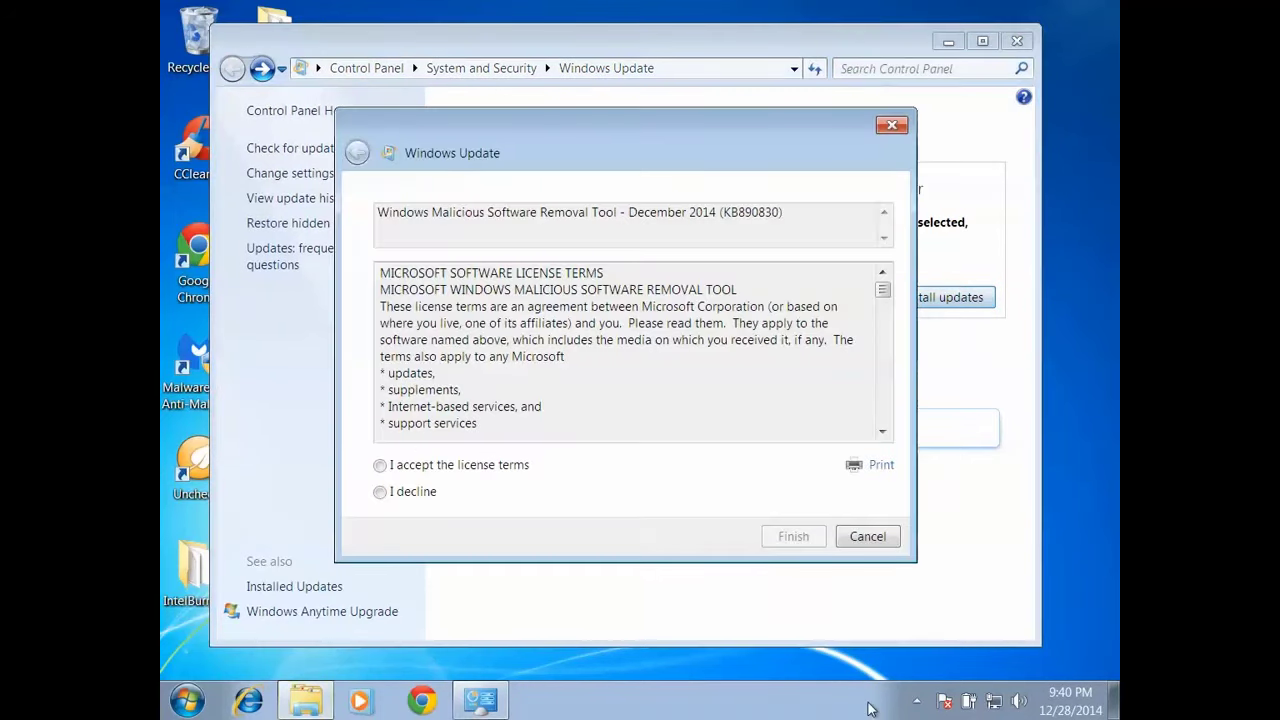
left_click(380, 466)
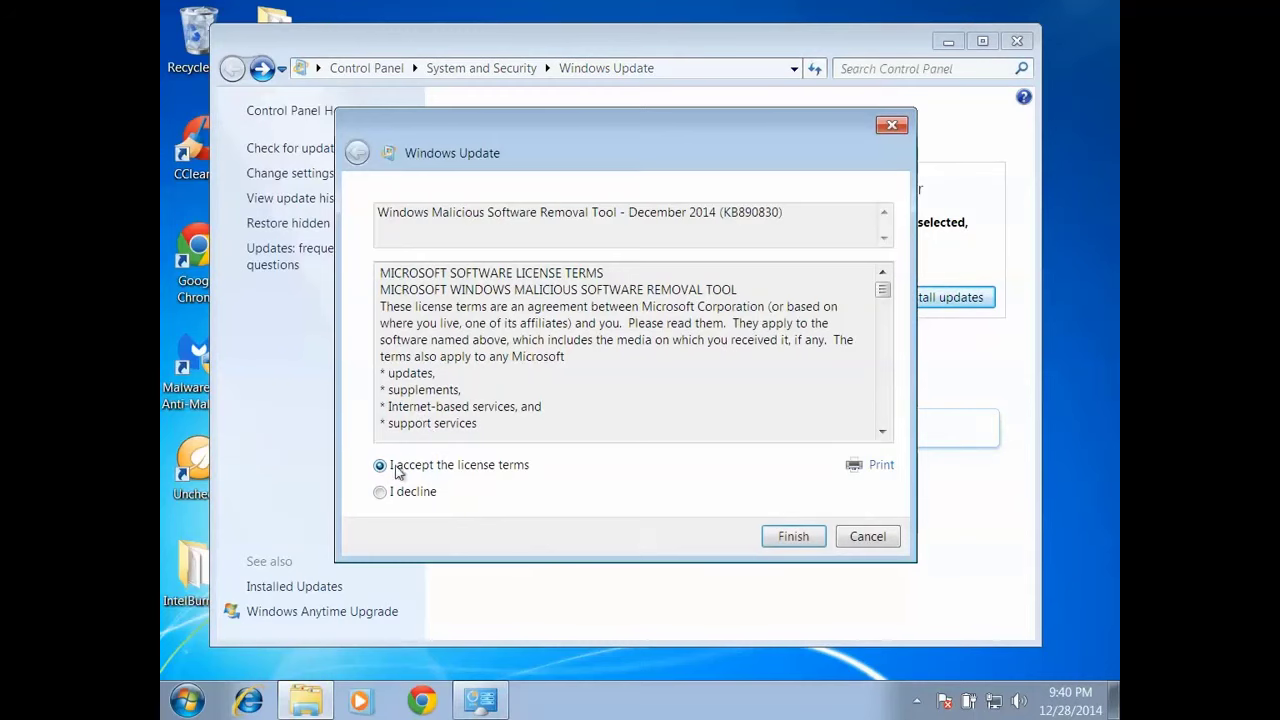
left_click(786, 537)
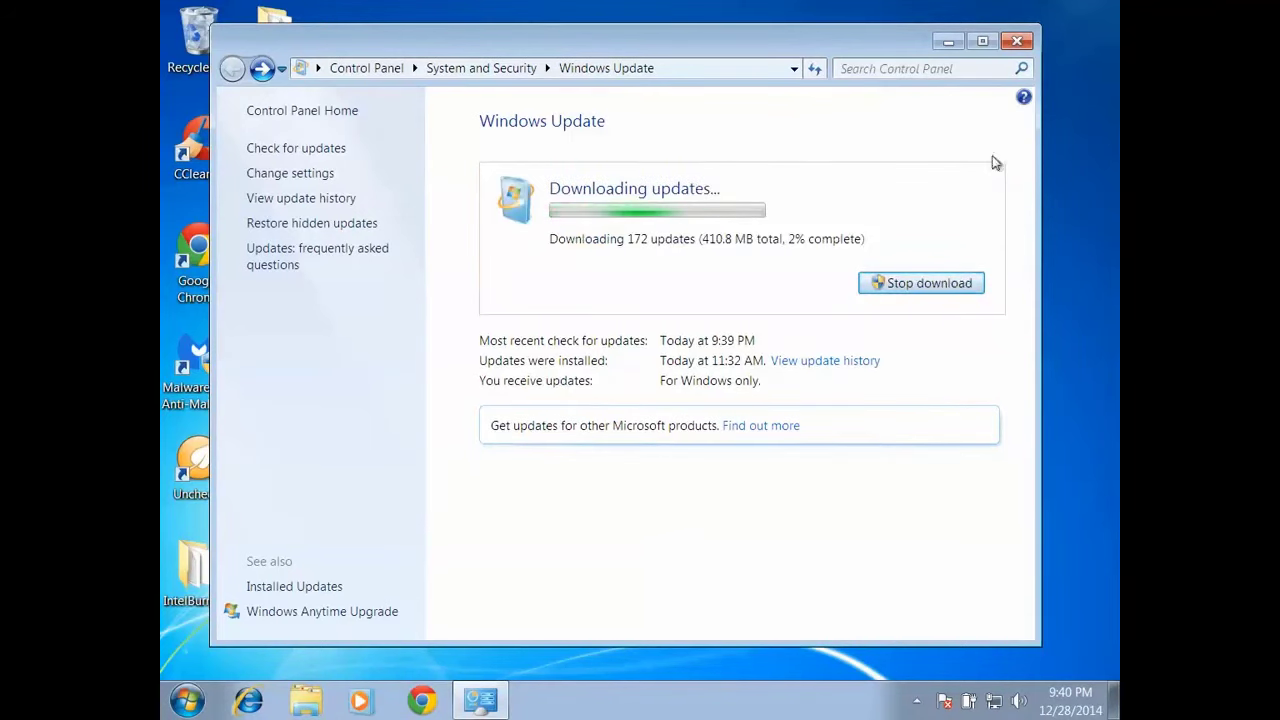
left_click(1016, 42)
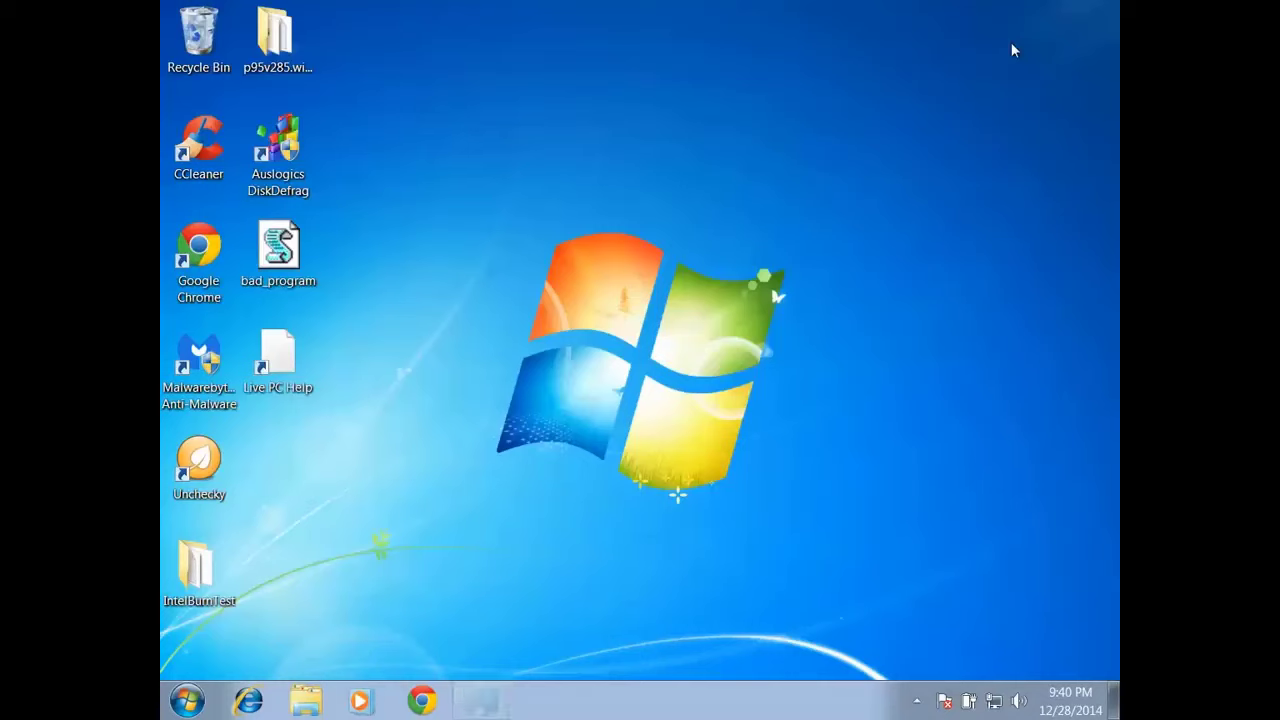
left_click(1014, 43)
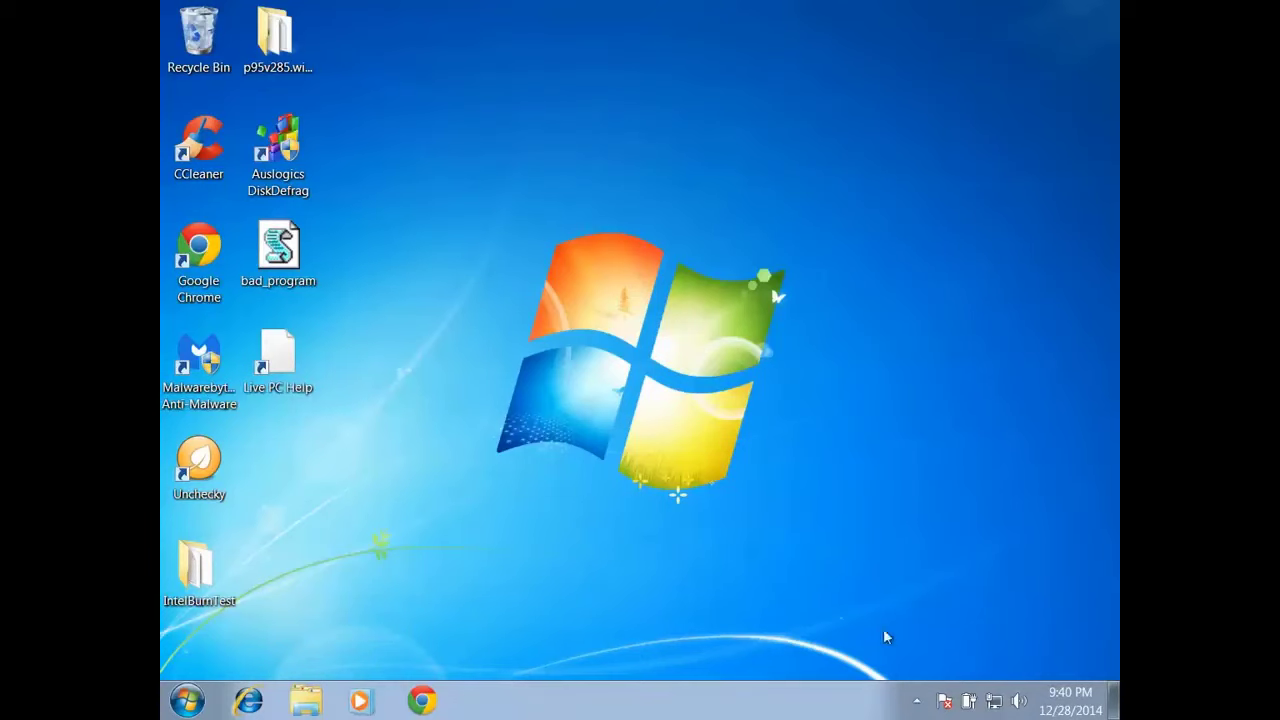